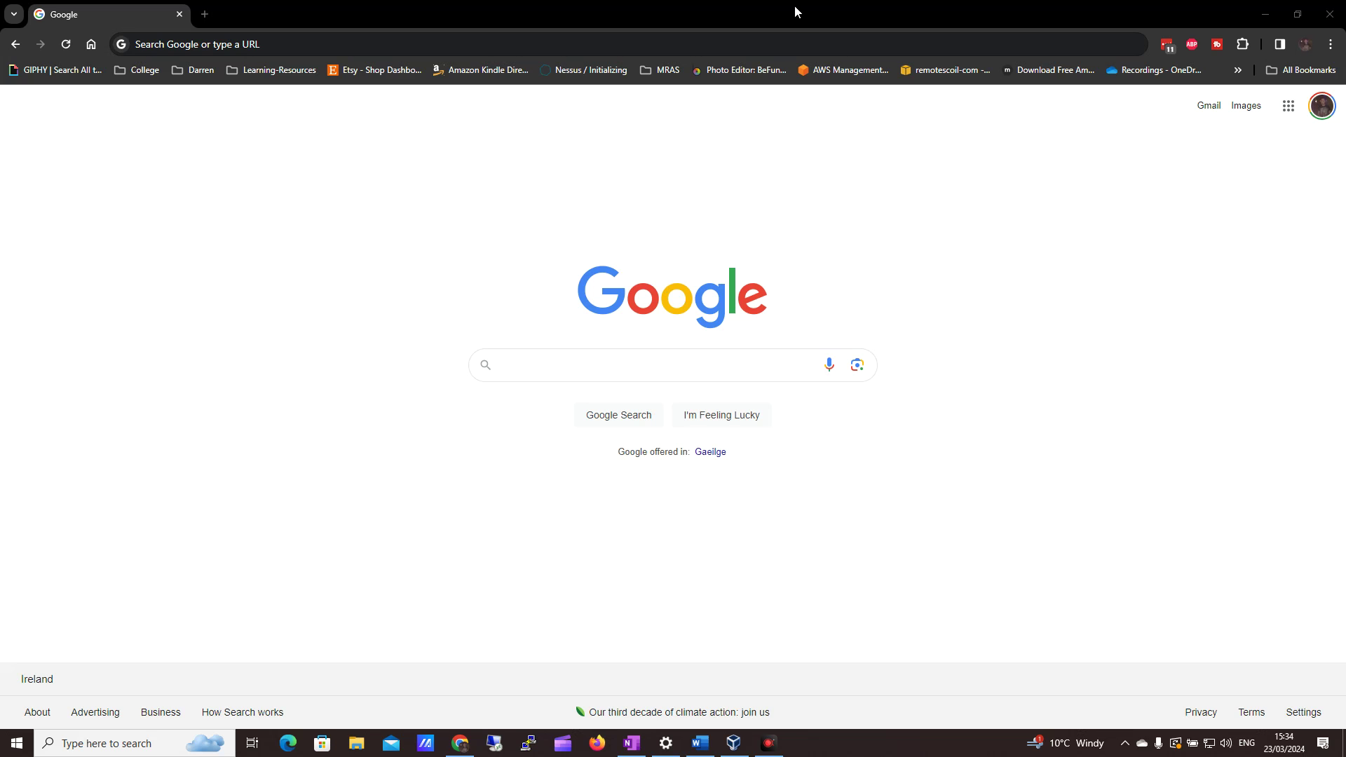
Step: Search for 'puppy linux' and open the Puppy Linux home page's distro collection
left_click(541, 44)
type("puppy linux")
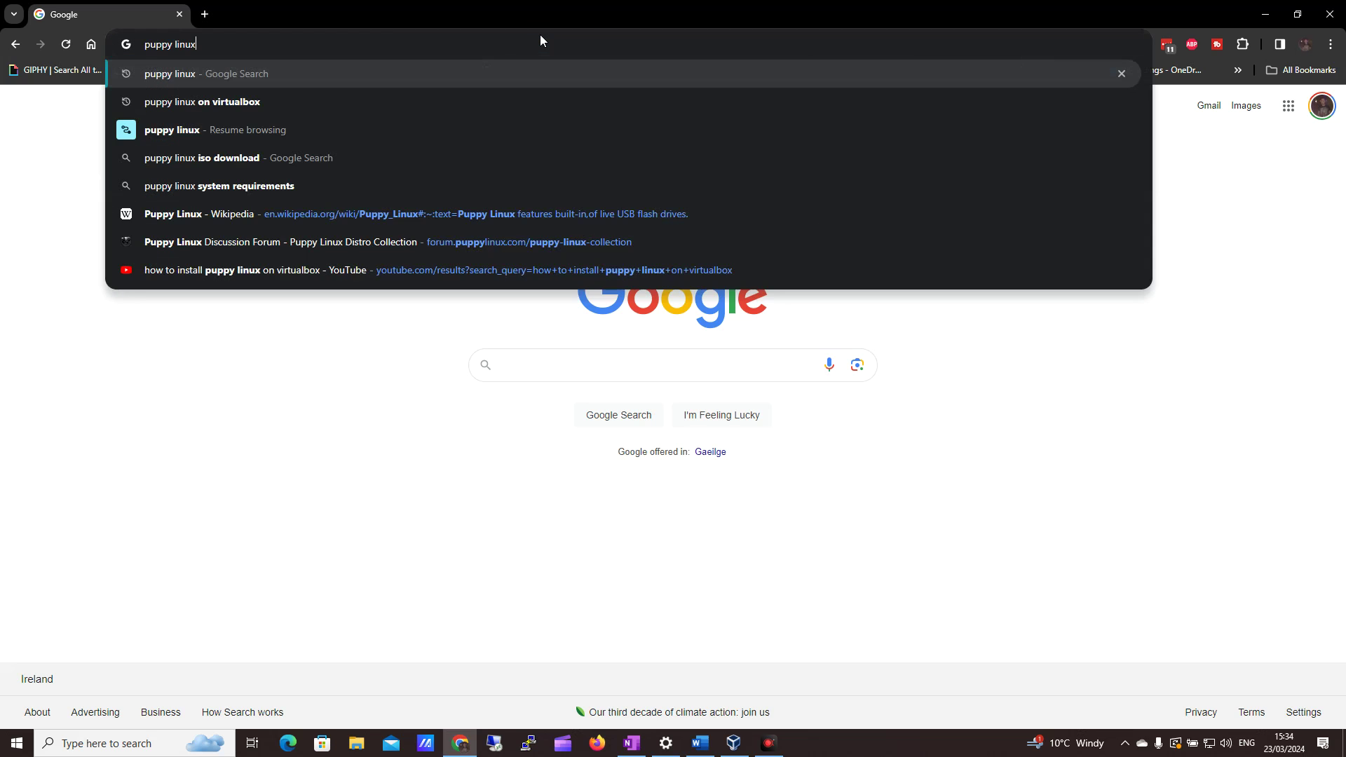
key("Return")
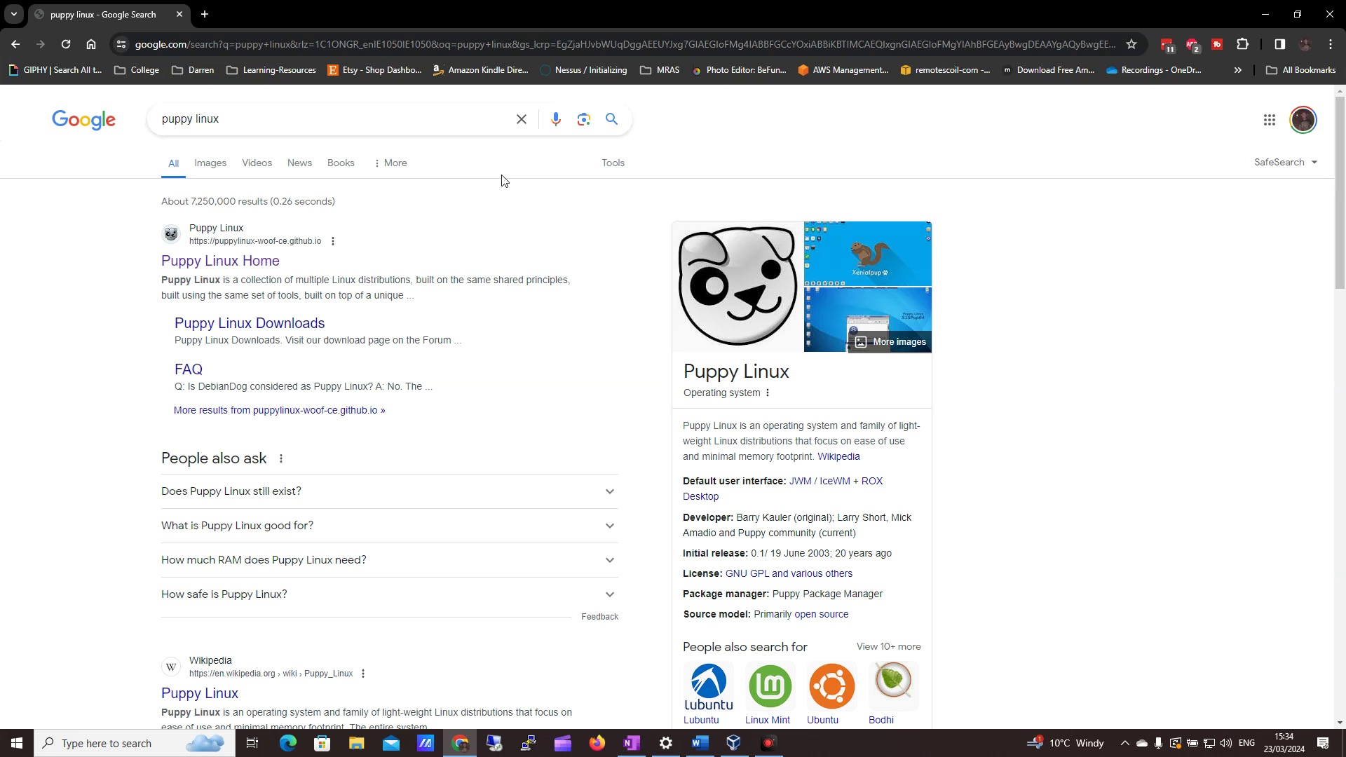
left_click(237, 260)
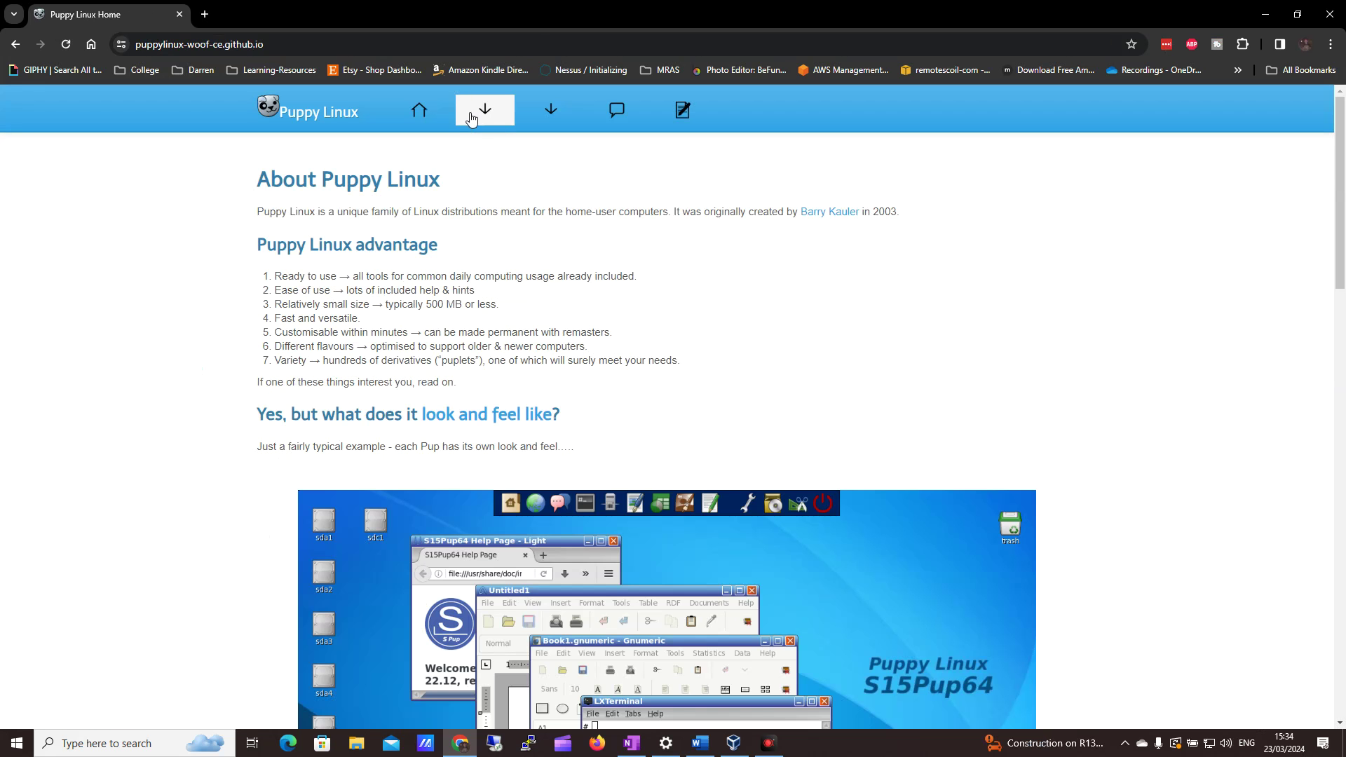
left_click(465, 117)
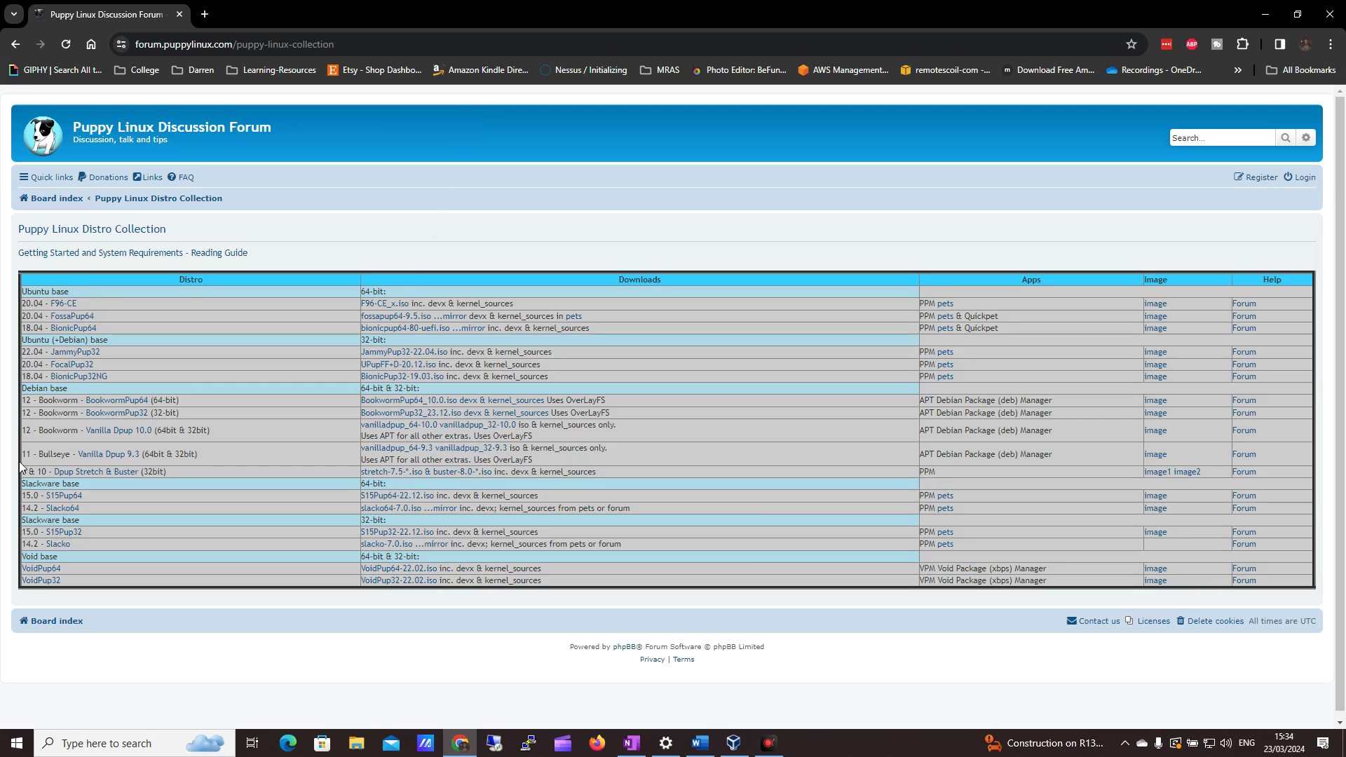
Step: Download the F96-CE_4.iso image from the F96-CE release page
left_click(64, 303)
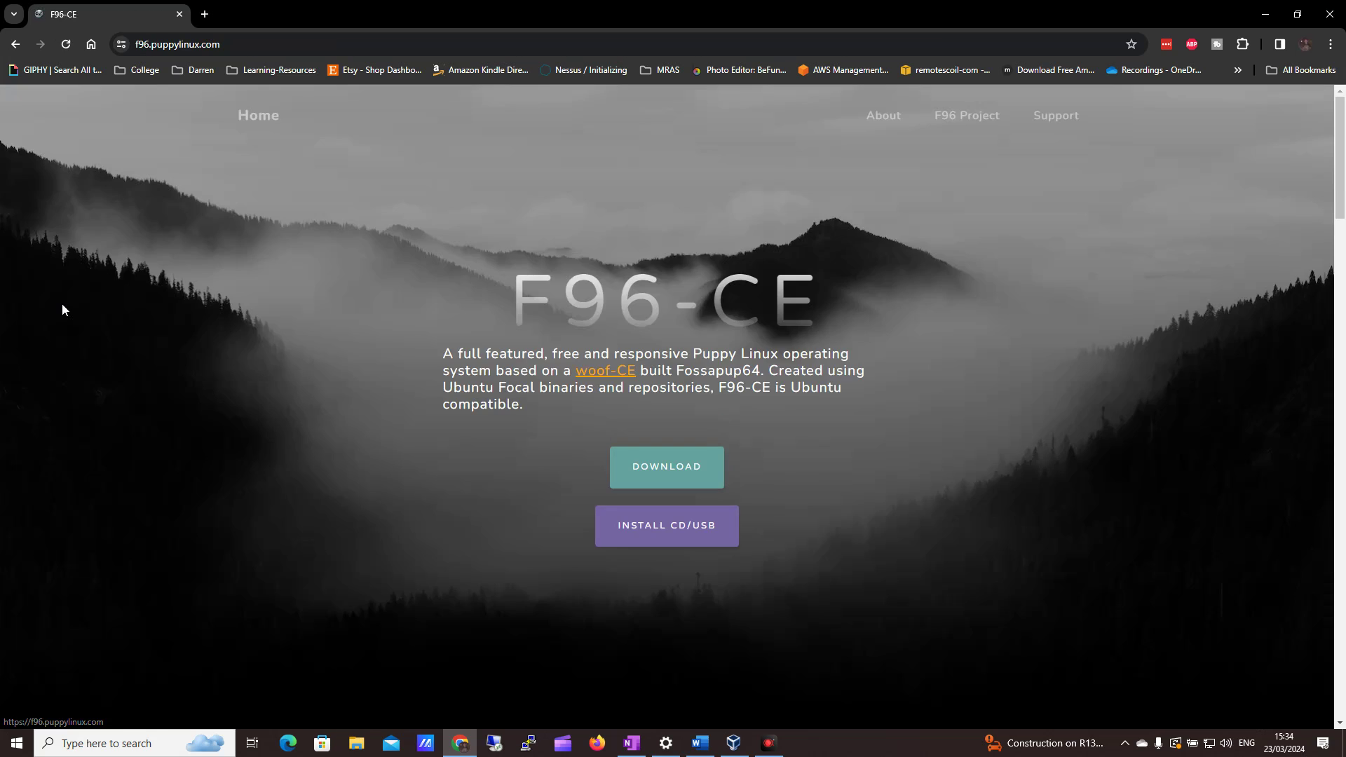
left_click(673, 469)
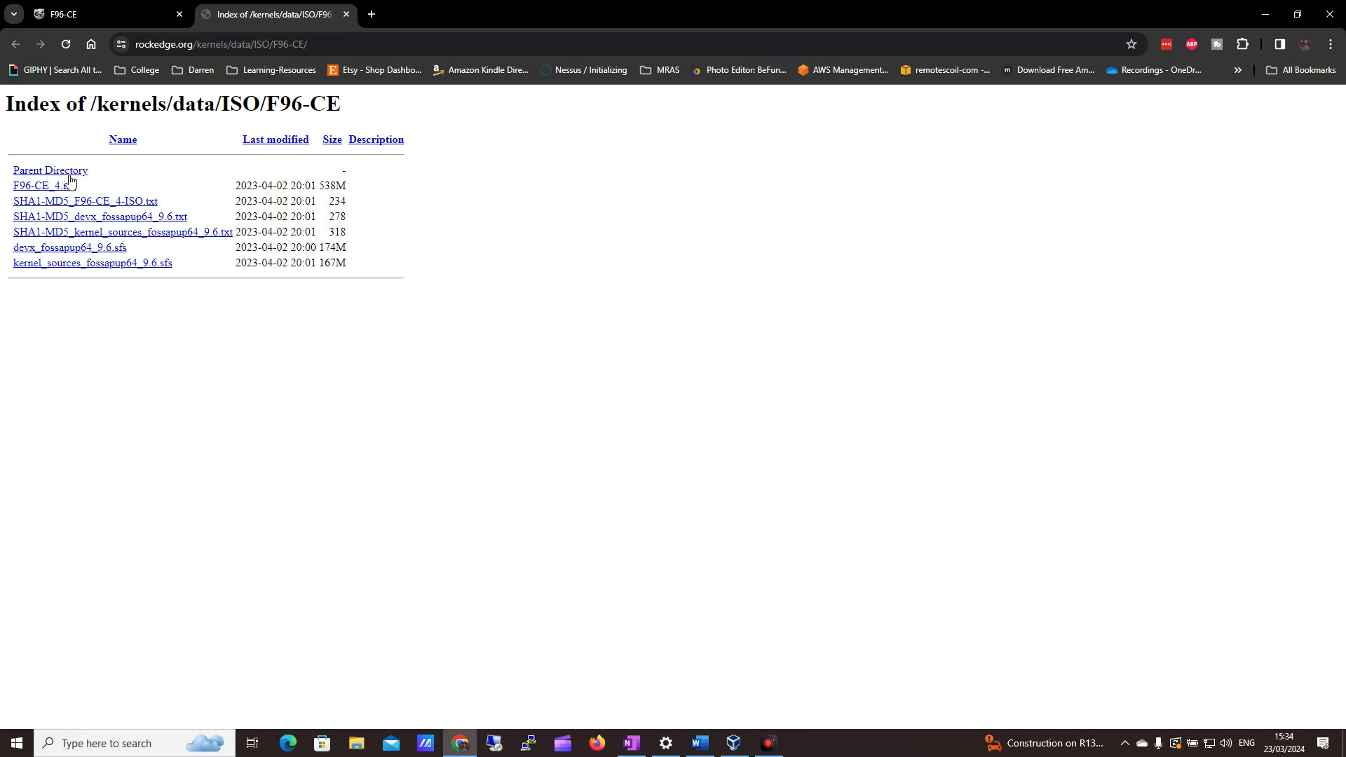
left_click(40, 187)
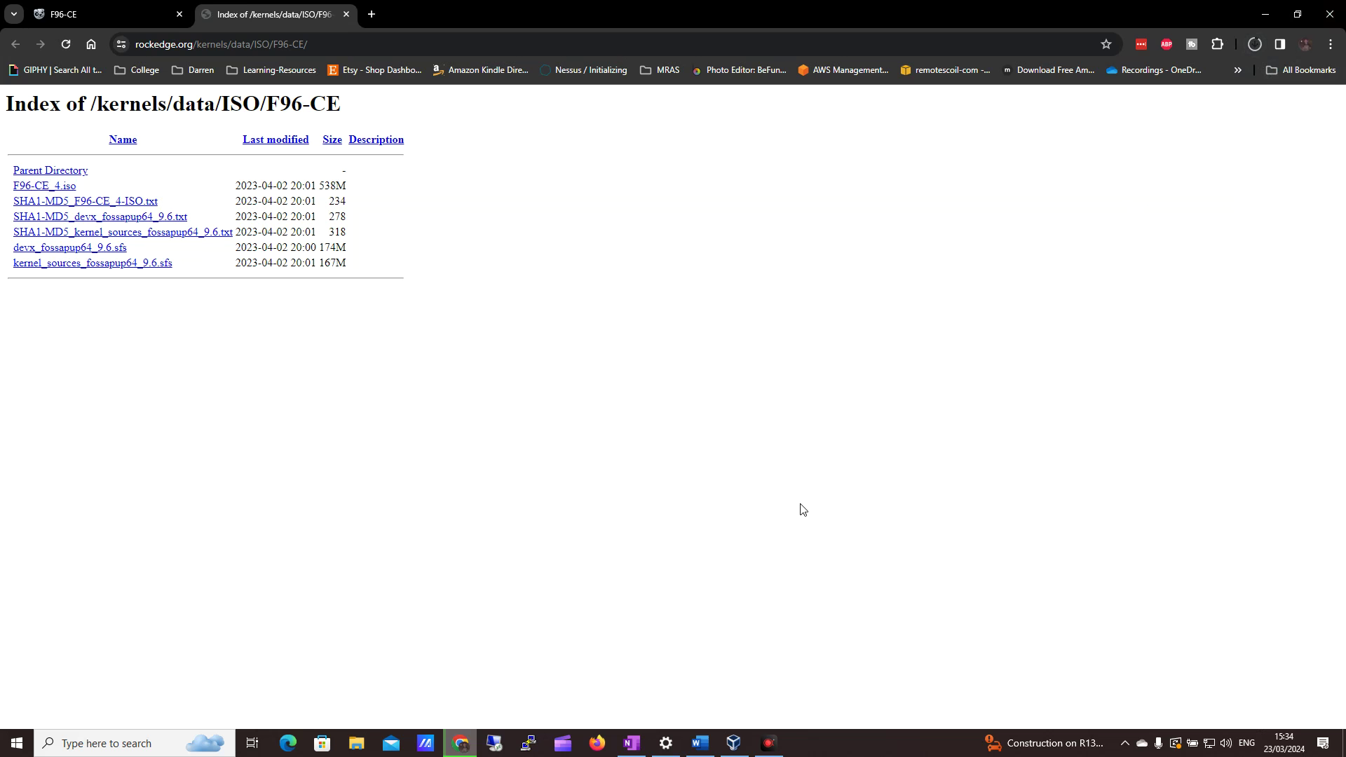
left_click(734, 744)
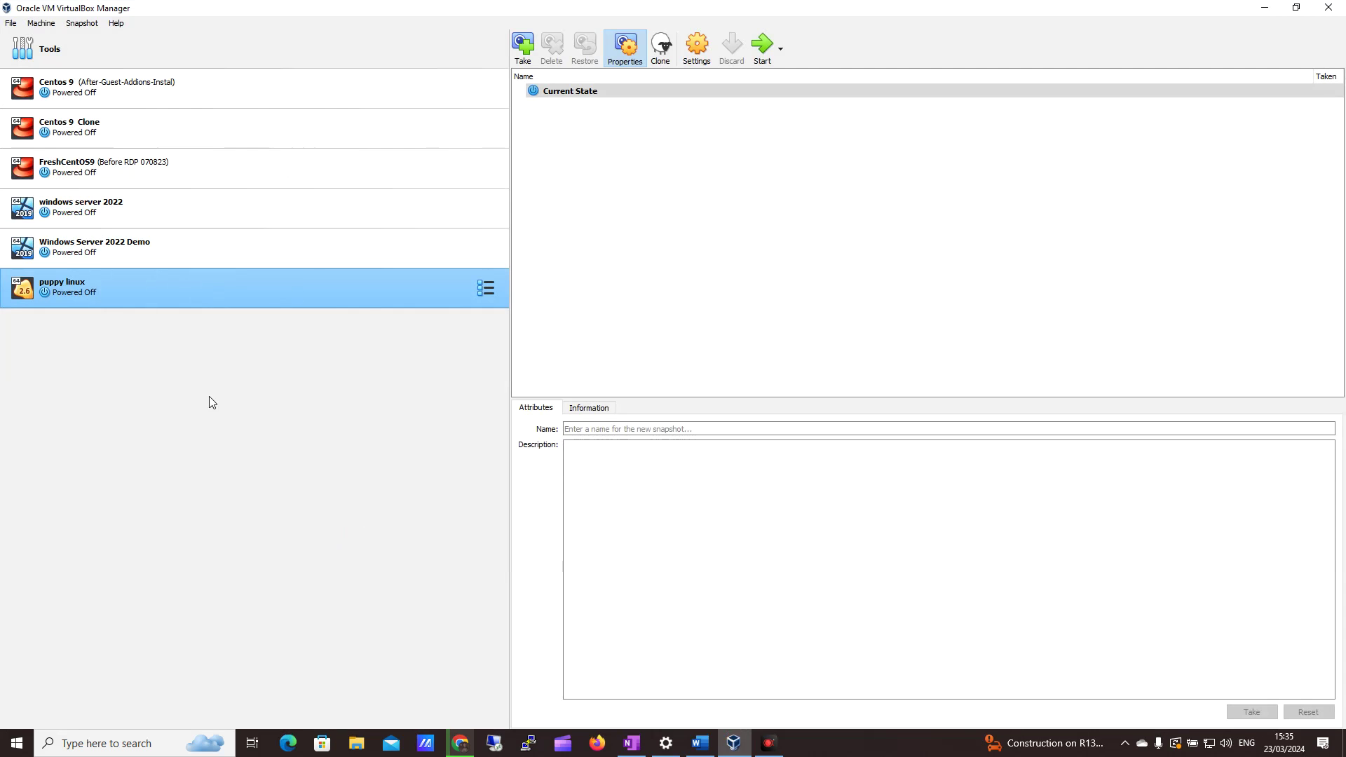
Step: Start a new VM named 'puppy linux 2' with F96-CE_4.iso as its boot image
left_click(43, 50)
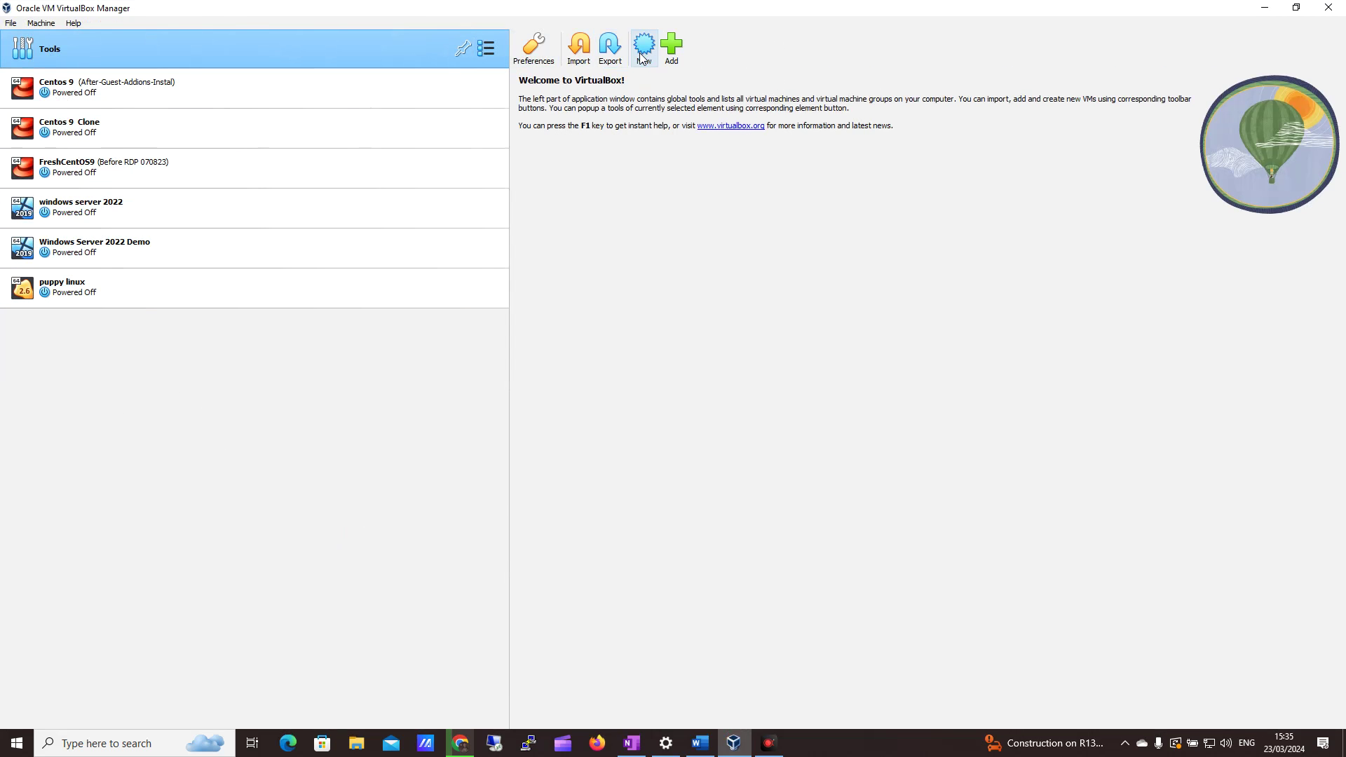
left_click(644, 48)
type("p")
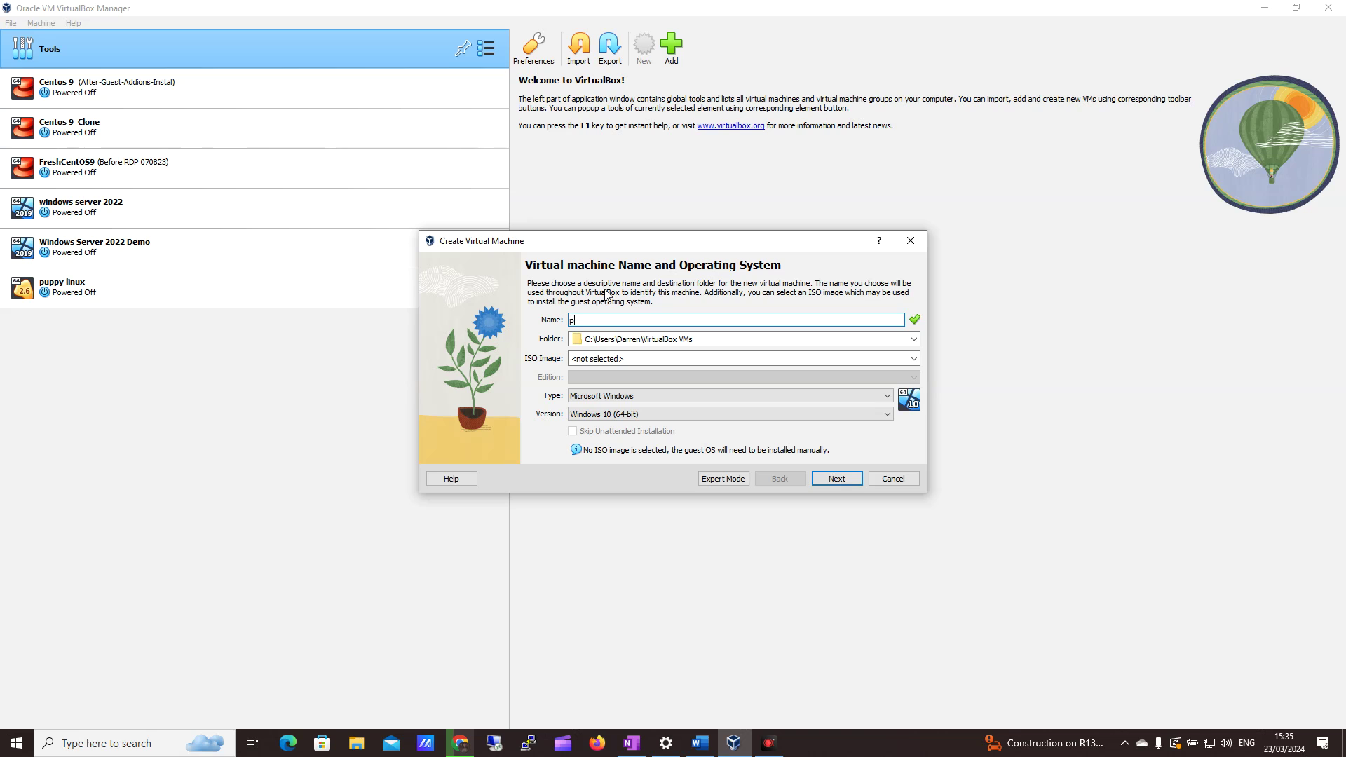
type("y linux 2")
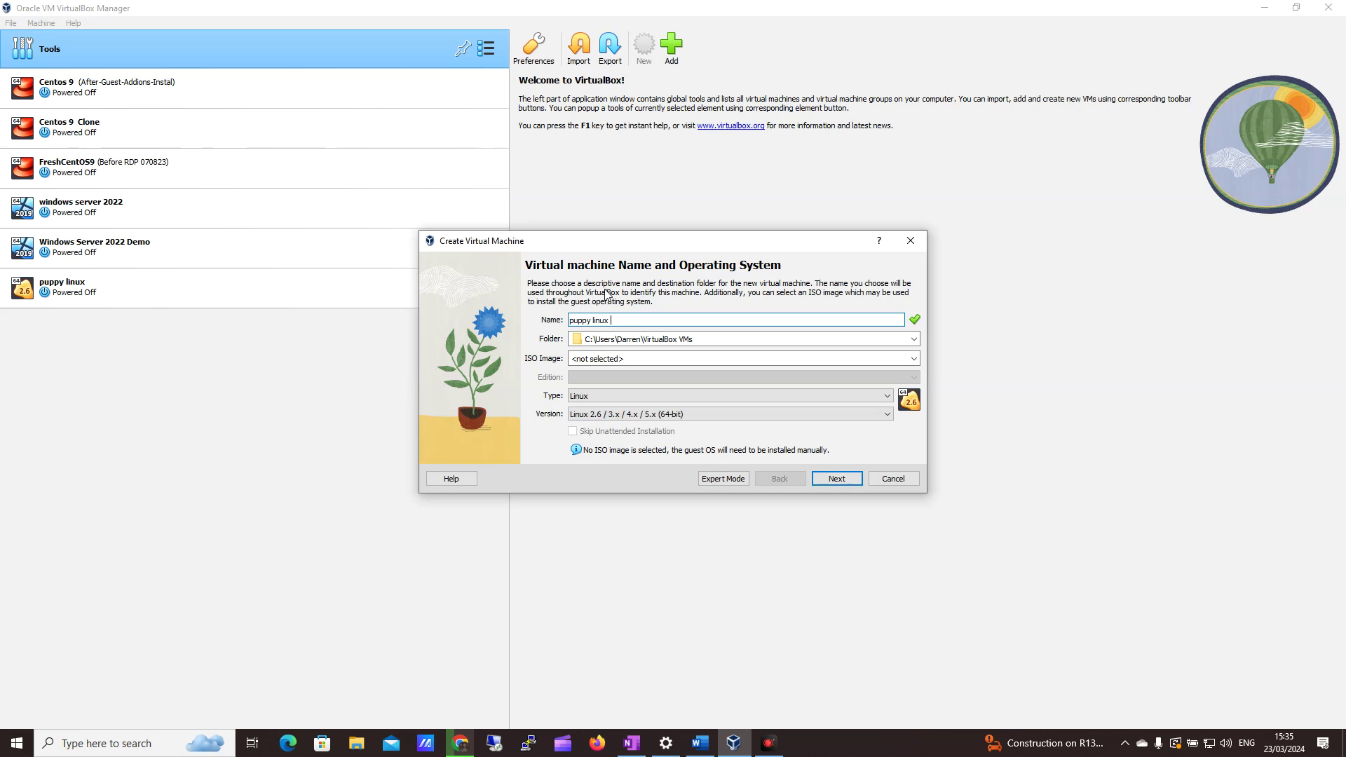
left_click(908, 361)
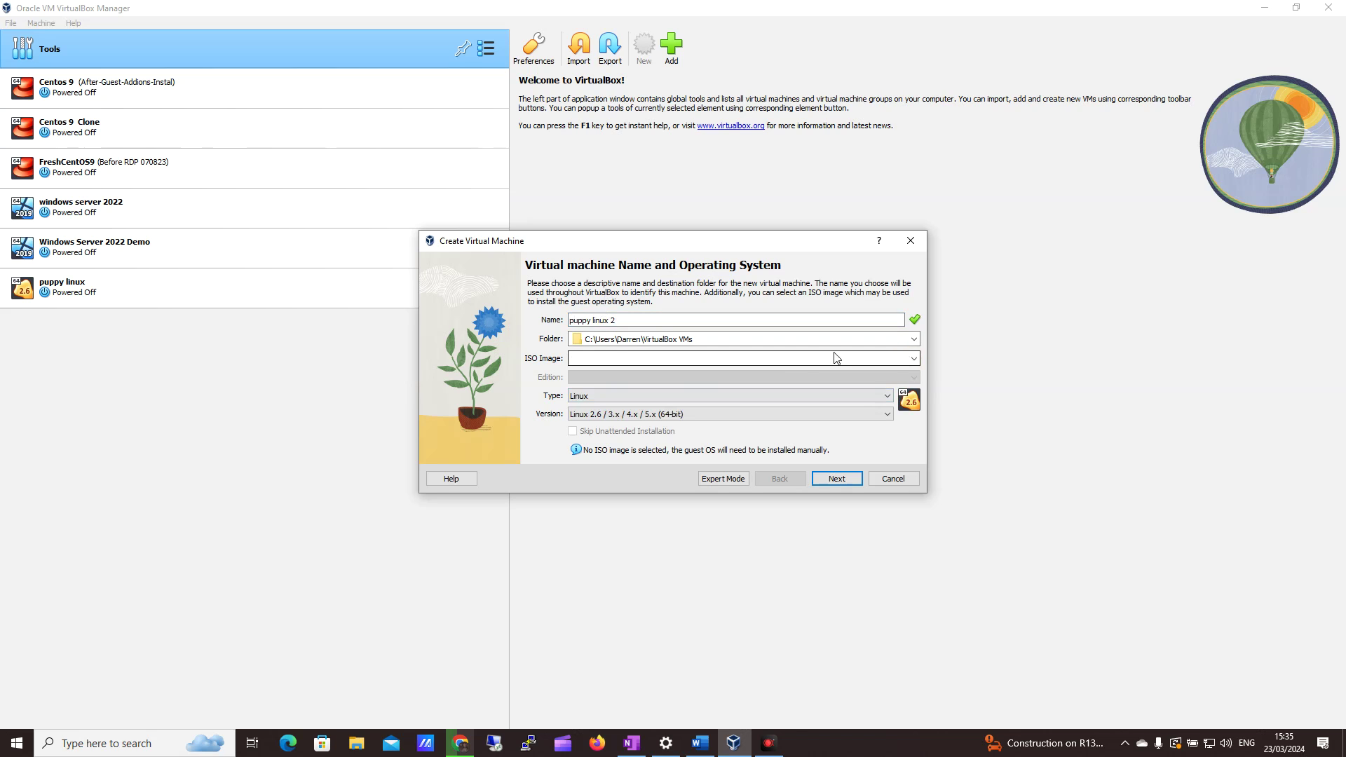
left_click(912, 359)
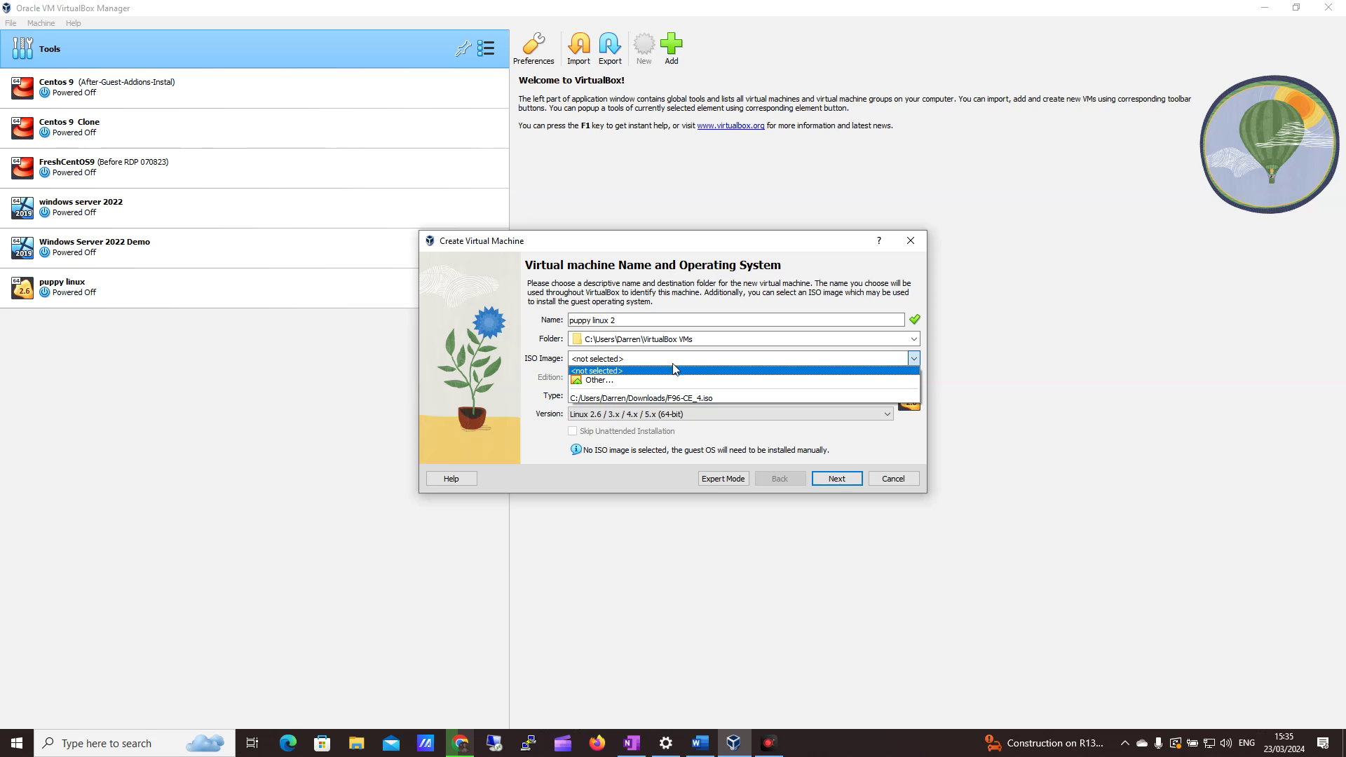
left_click(663, 380)
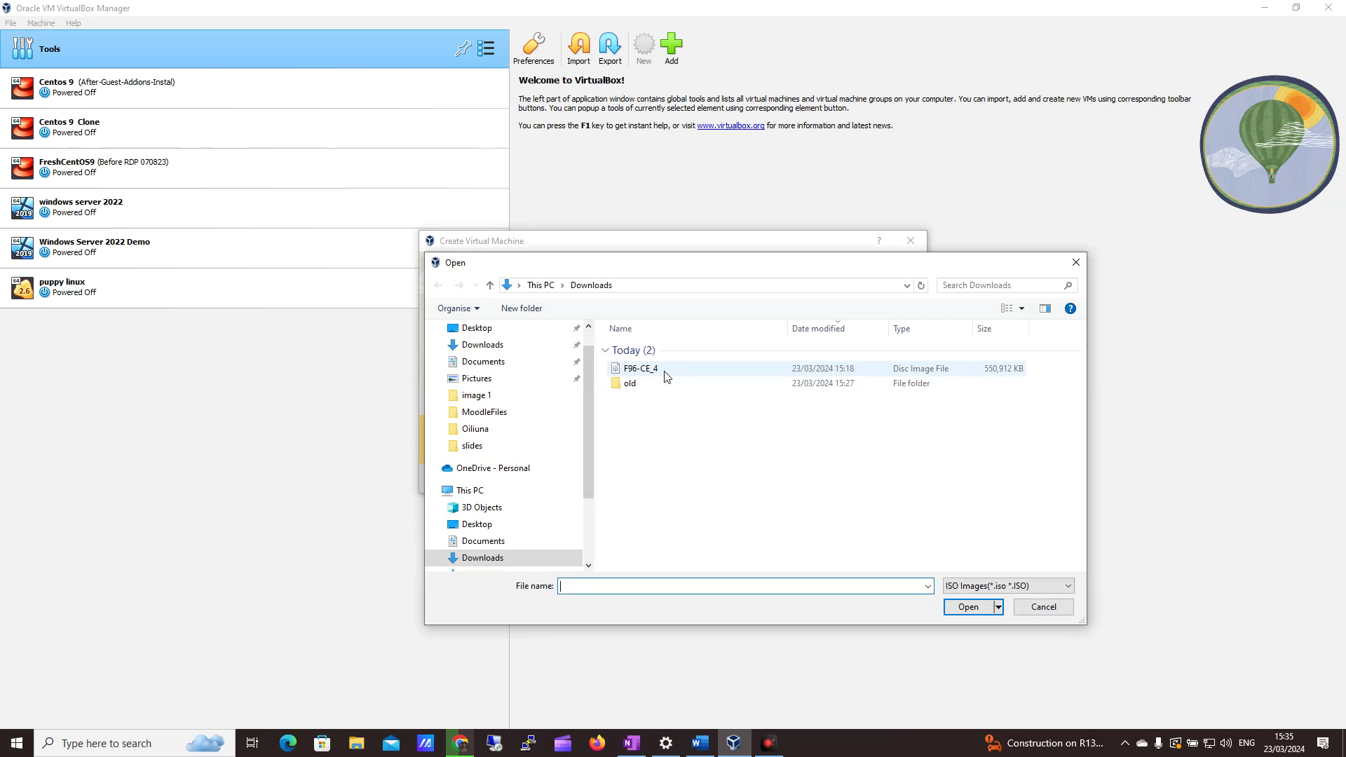
left_click(656, 368)
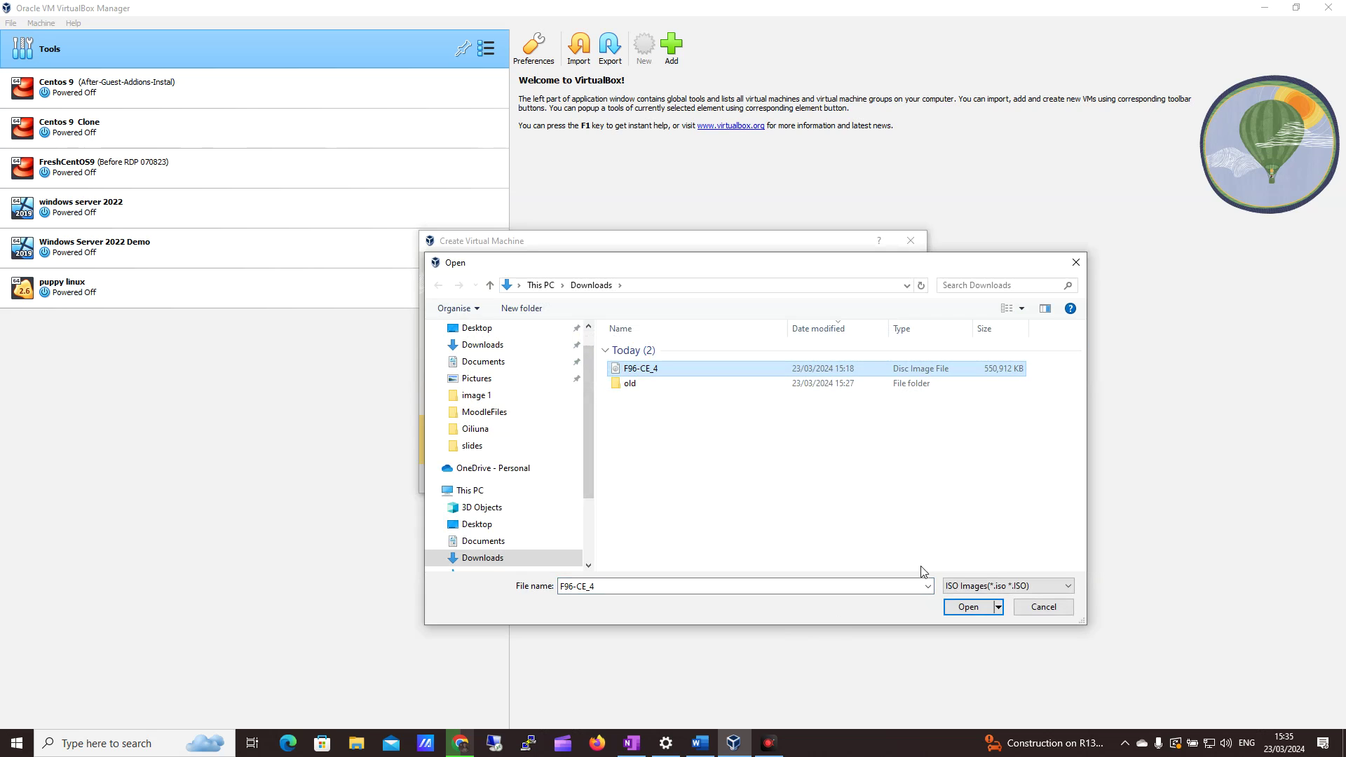
left_click(968, 607)
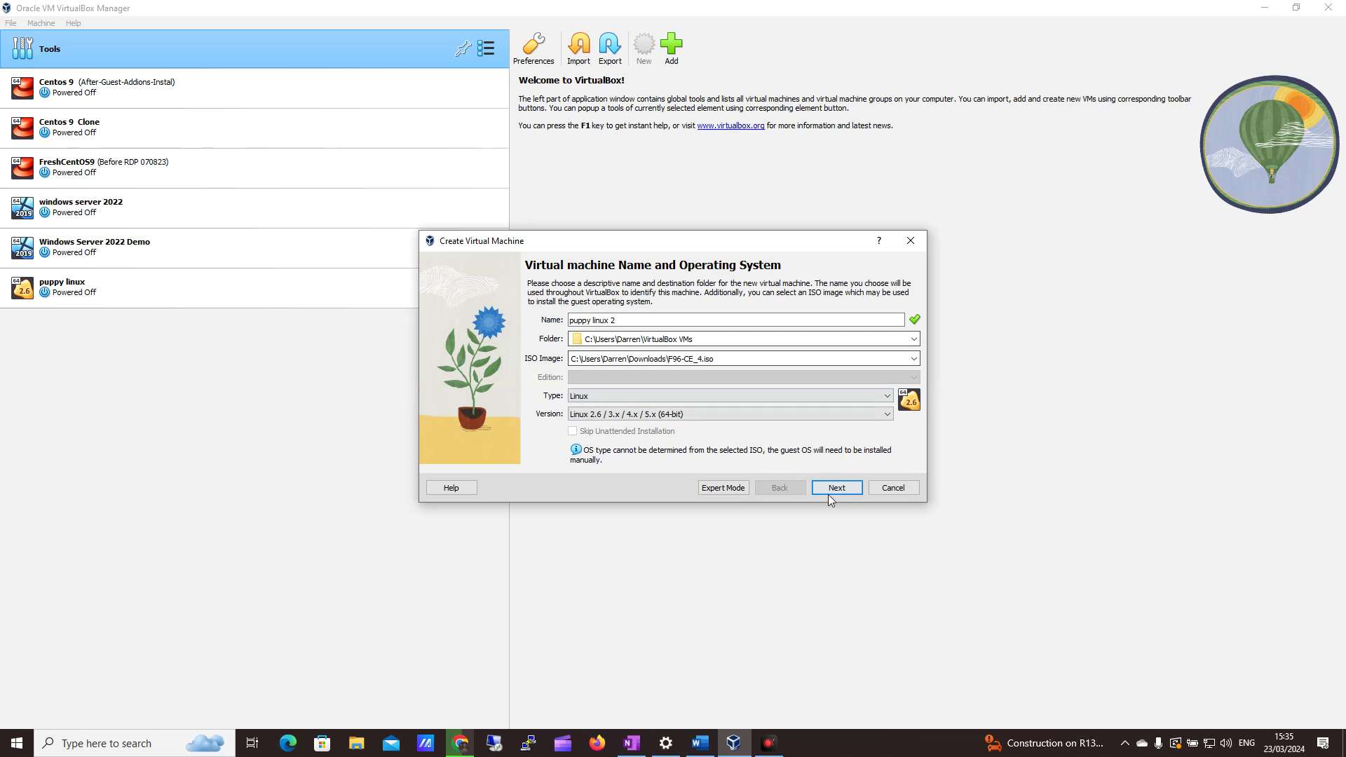
Step: Keep default memory, processors and the 8 GB virtual disk, and finish the VM
left_click(836, 487)
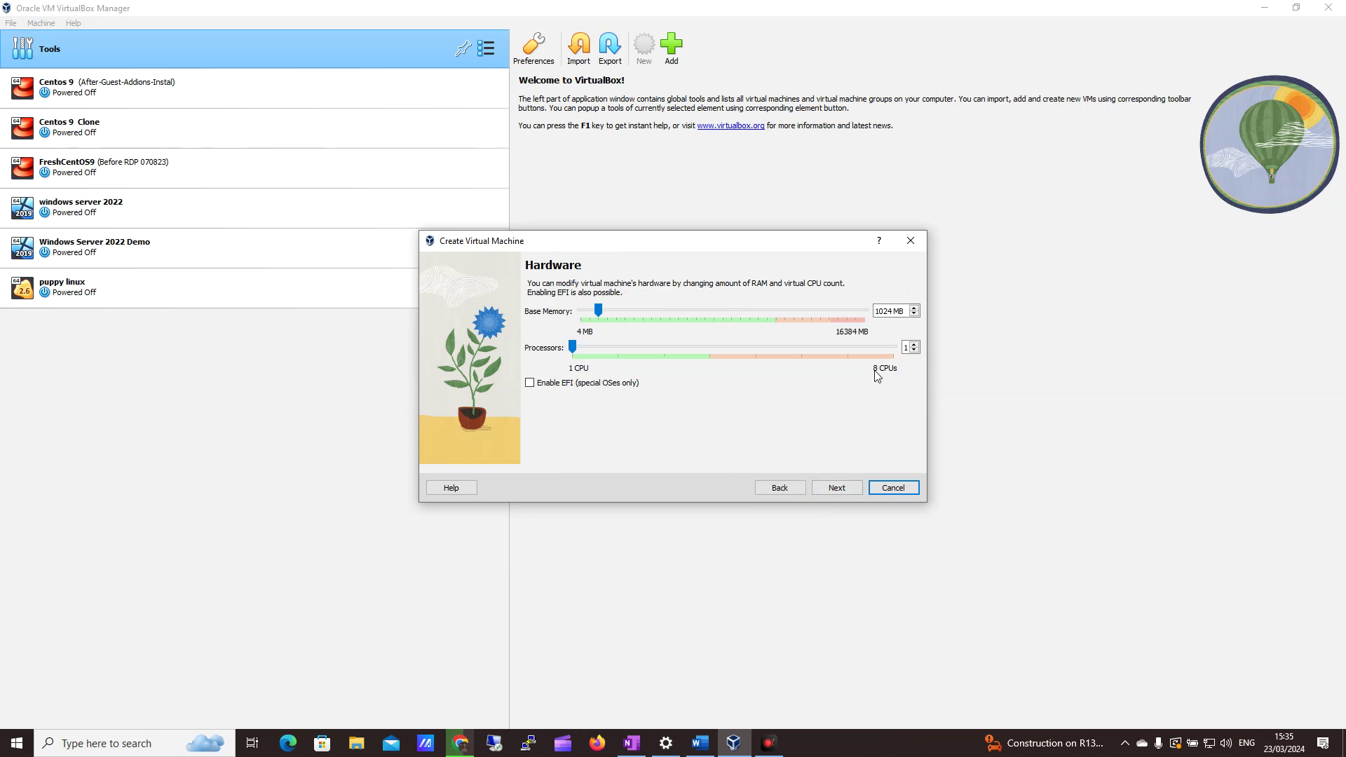
left_click(836, 486)
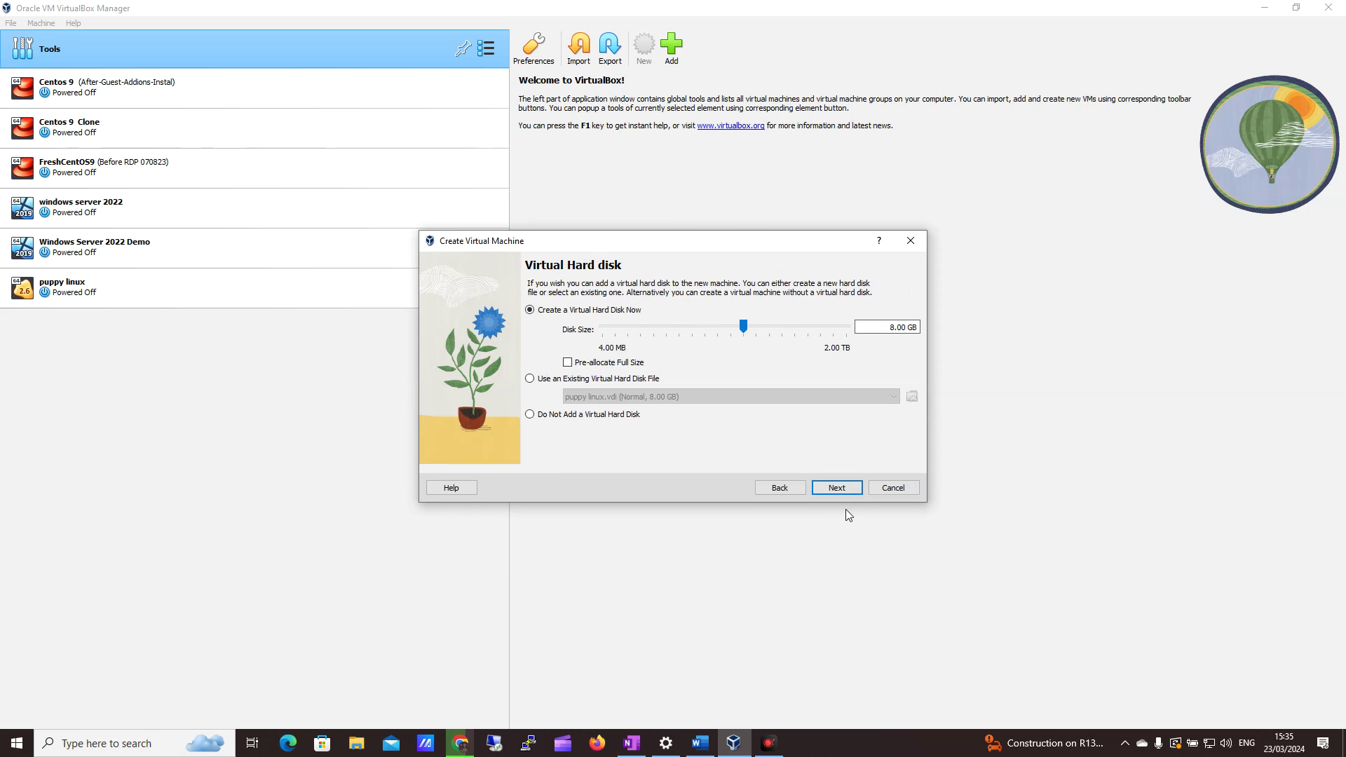
left_click(837, 487)
left_click(836, 489)
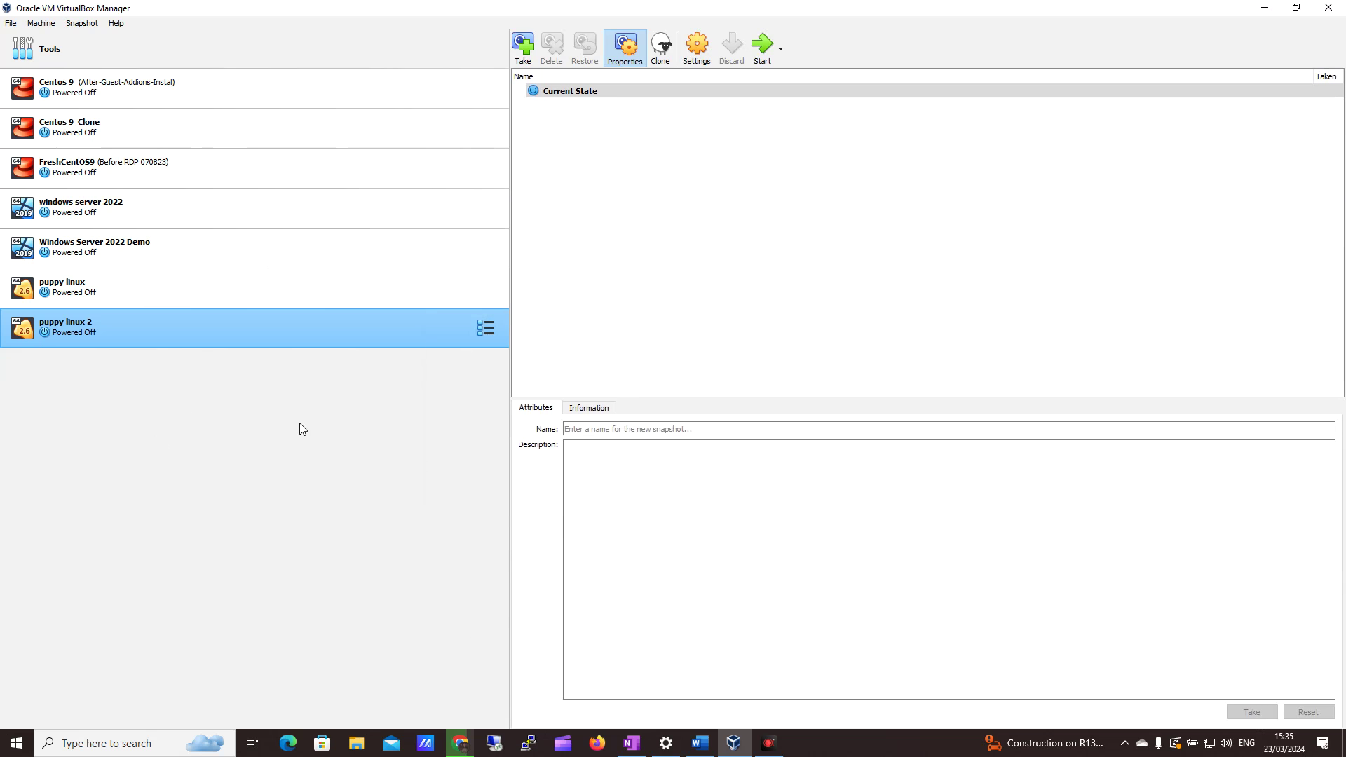
Step: Boot puppy linux 2 and let it capture keyboard and mouse until Quick Setup appears
left_click(763, 45)
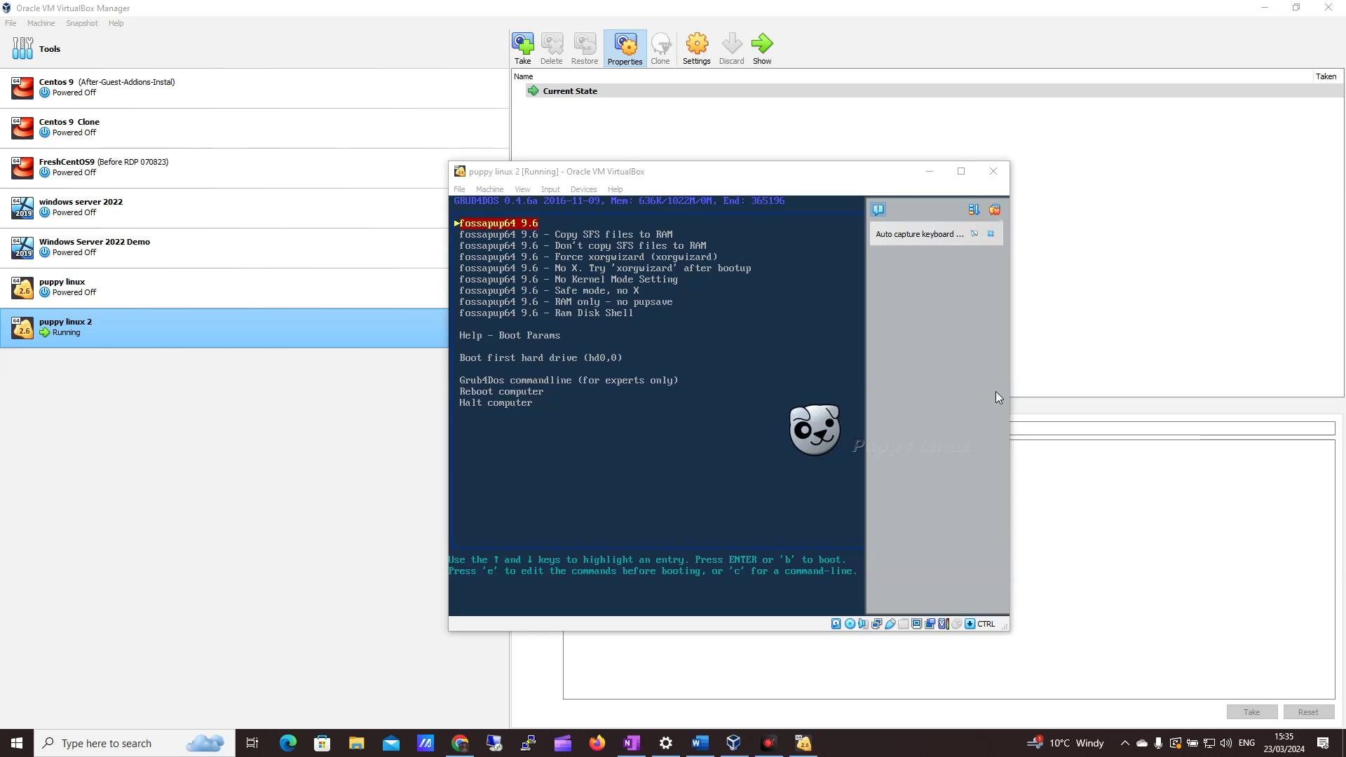
left_click(660, 289)
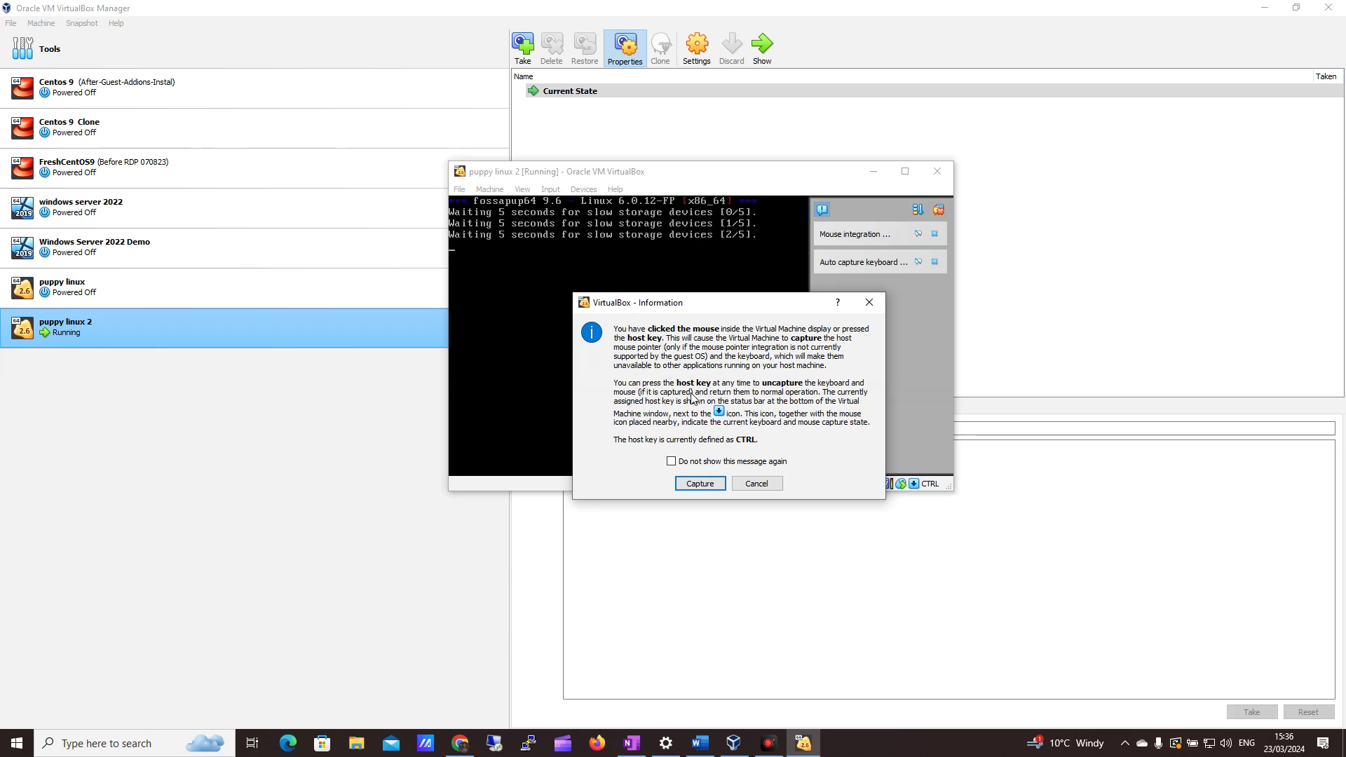
left_click(700, 484)
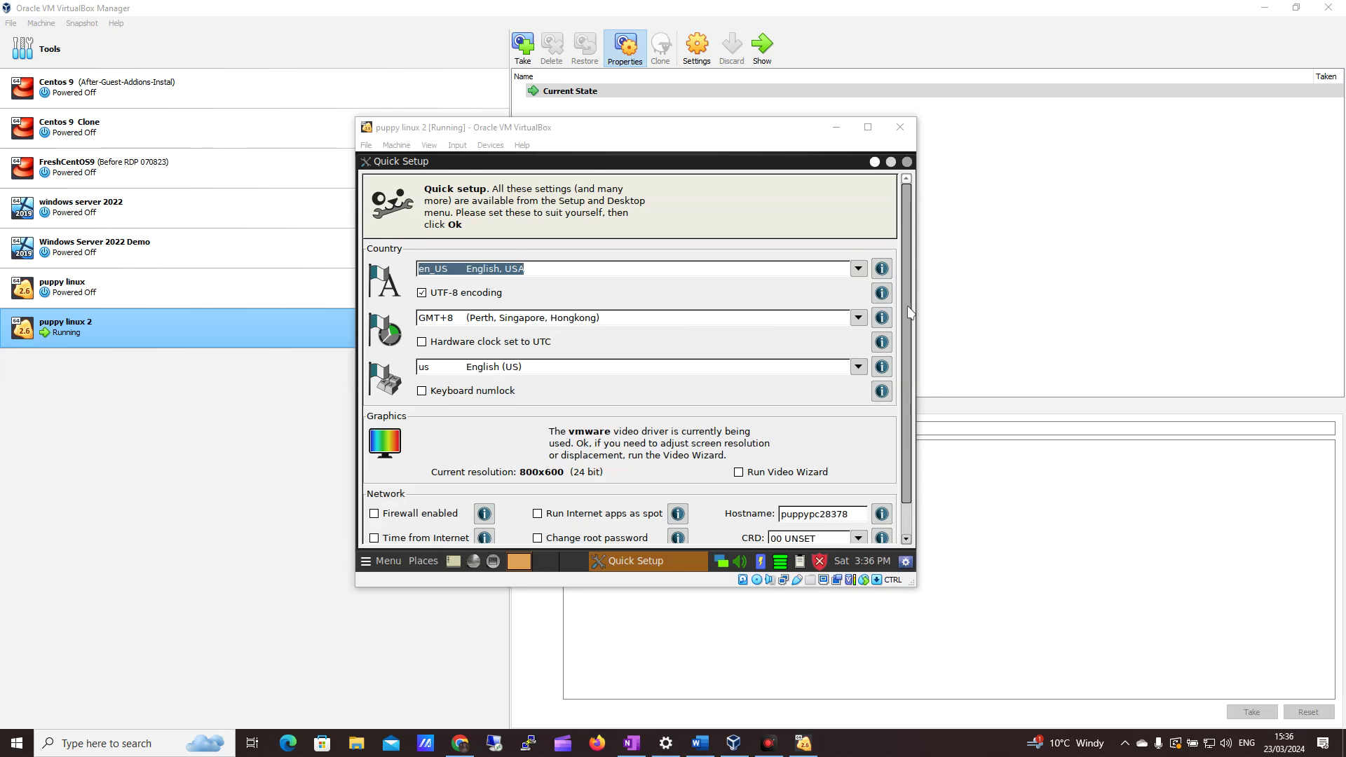
scroll(910, 312, "down", 2)
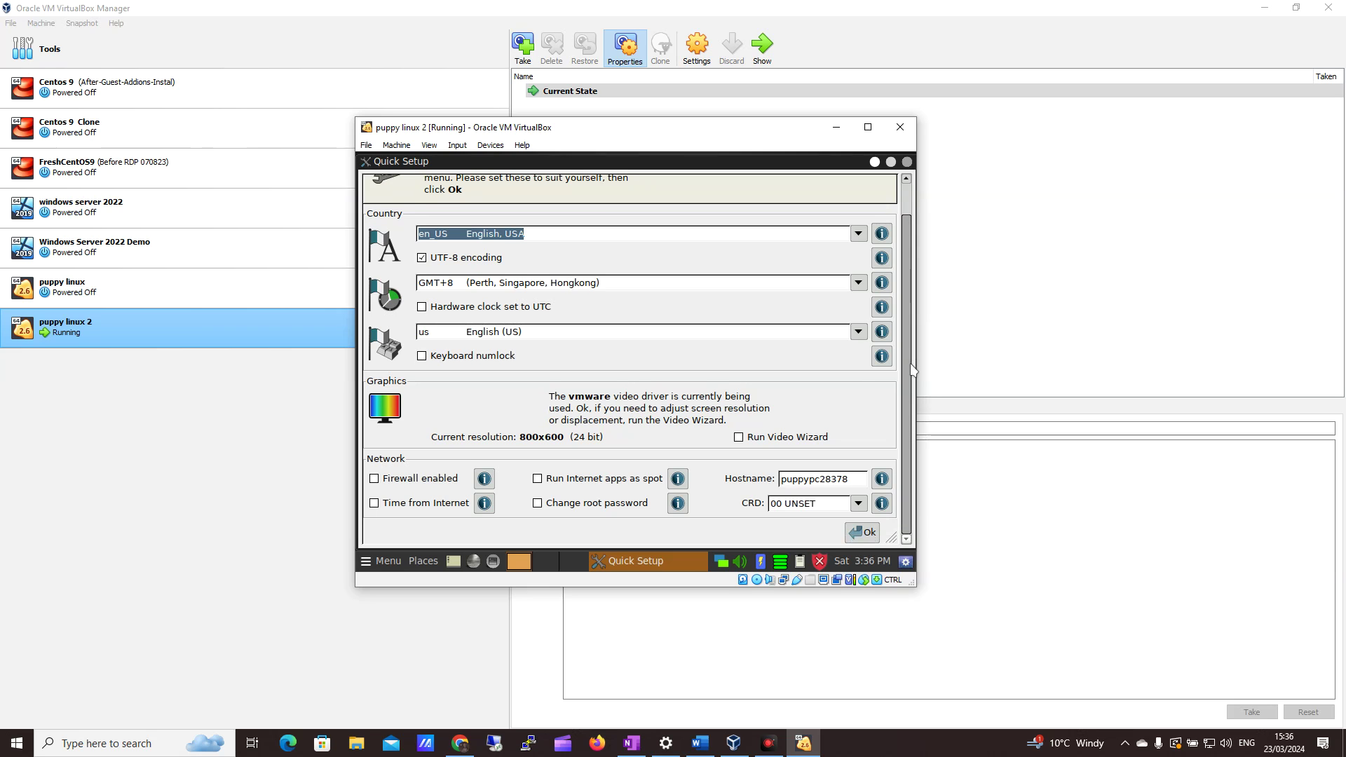
Step: Enlarge the VM window, accept Quick Setup, close the Welcome window and browse the Menu
left_click_drag(914, 588, 1024, 667)
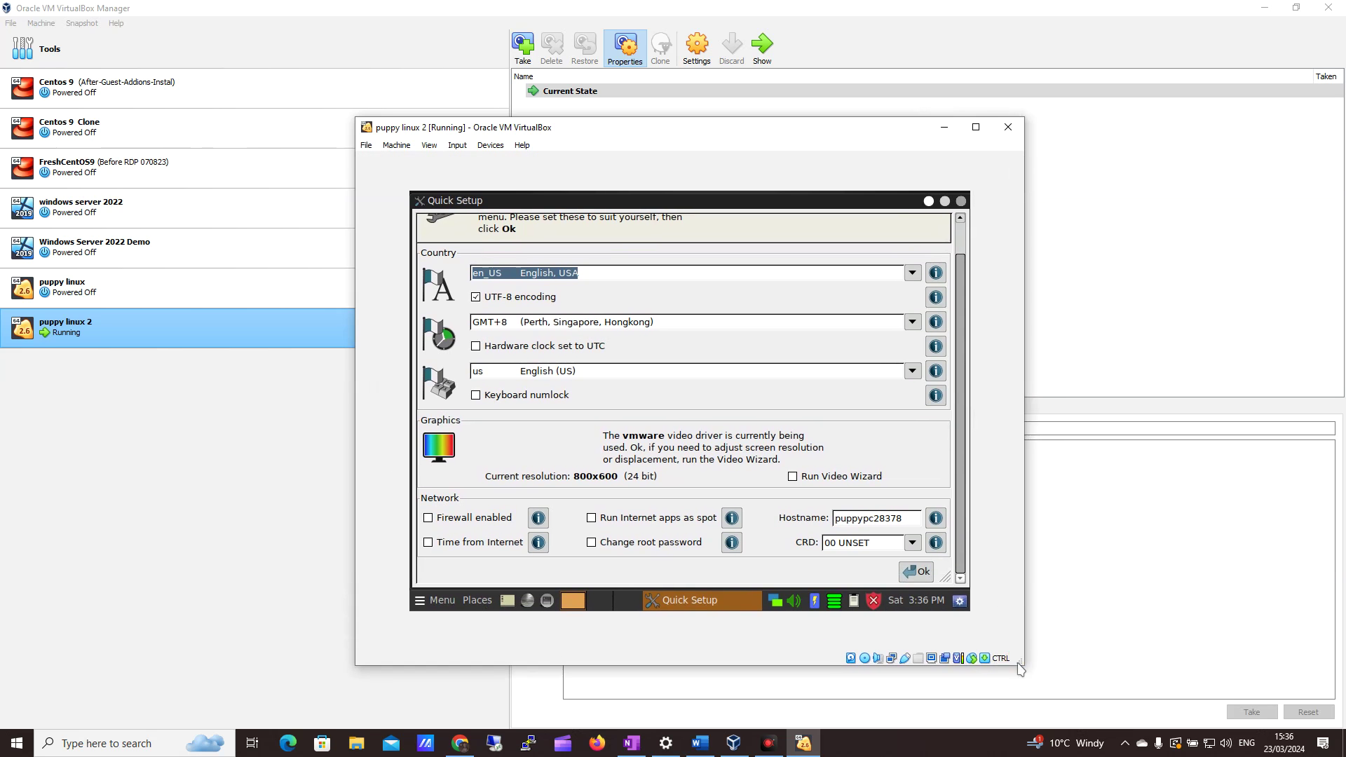
left_click(921, 572)
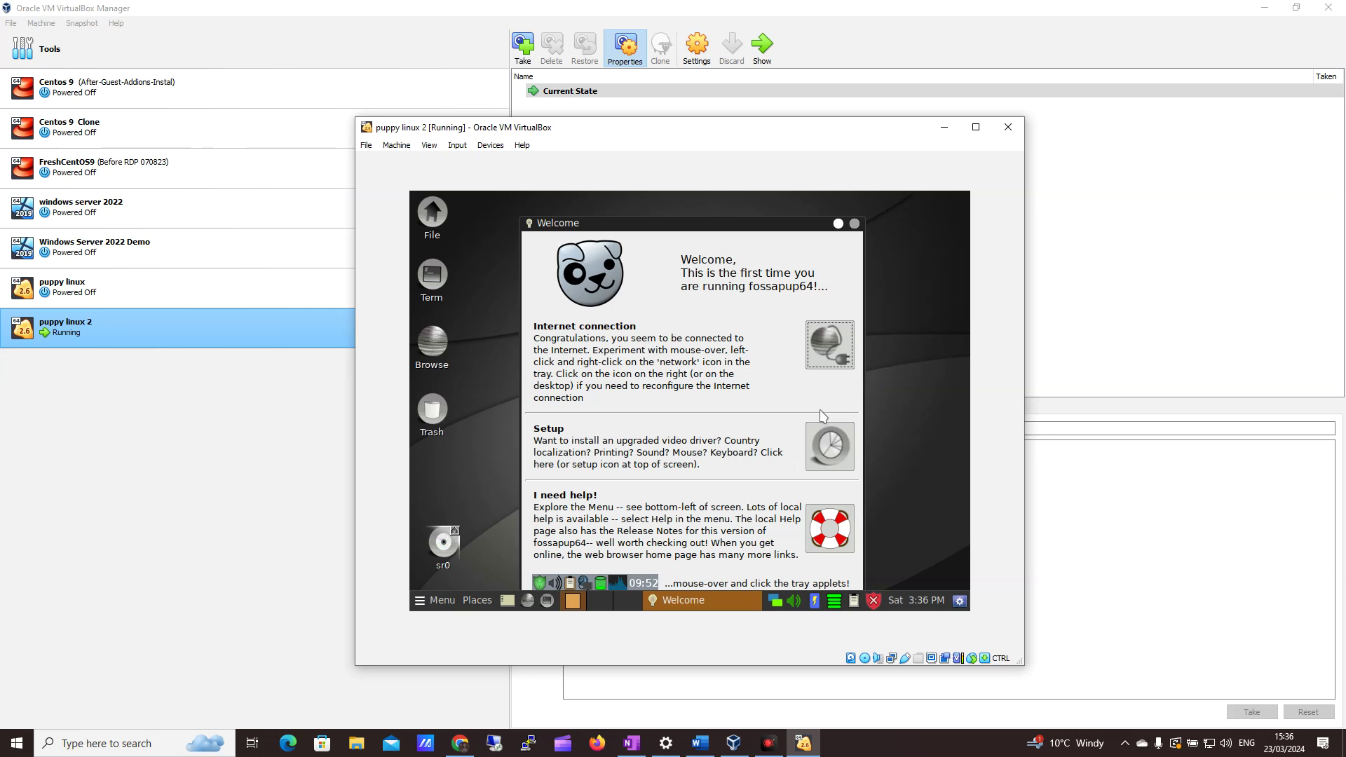
left_click(854, 224)
left_click(431, 601)
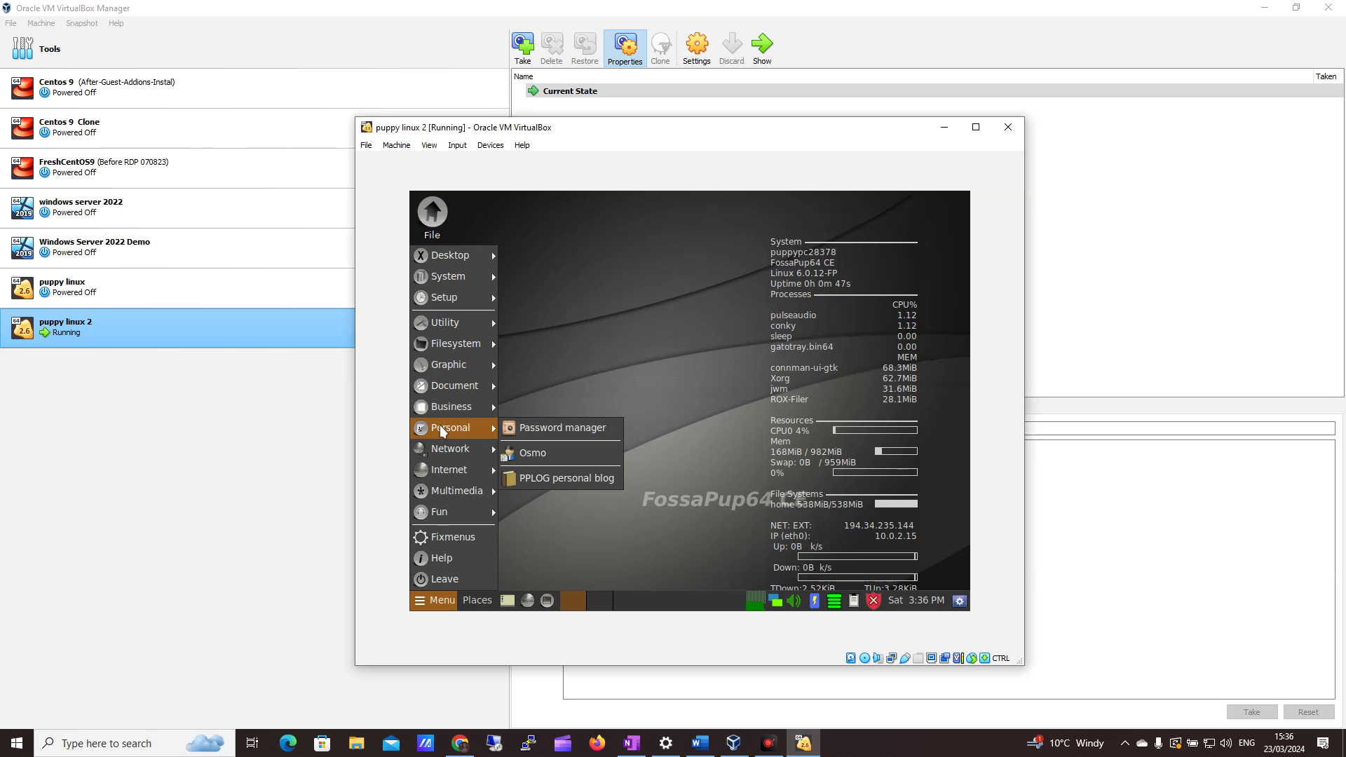
mouse_move(455, 344)
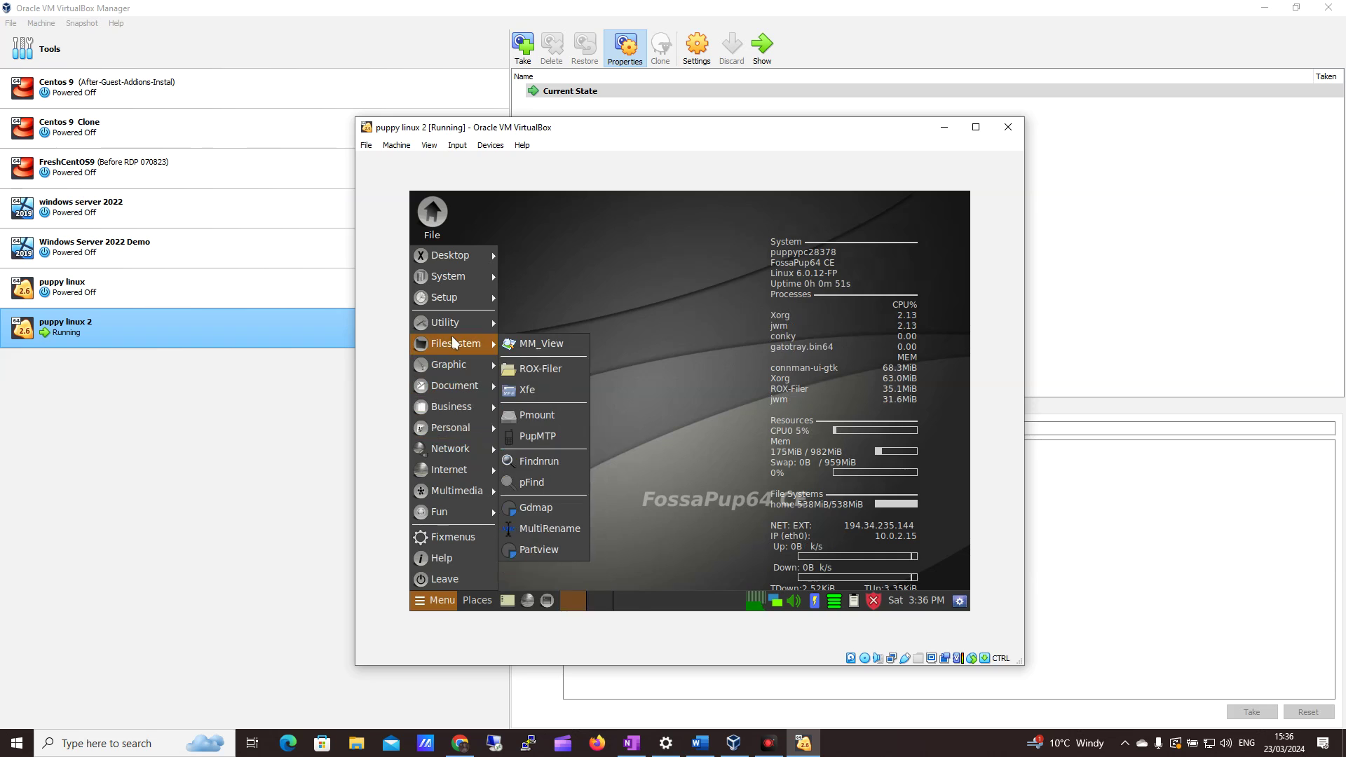
left_click(703, 302)
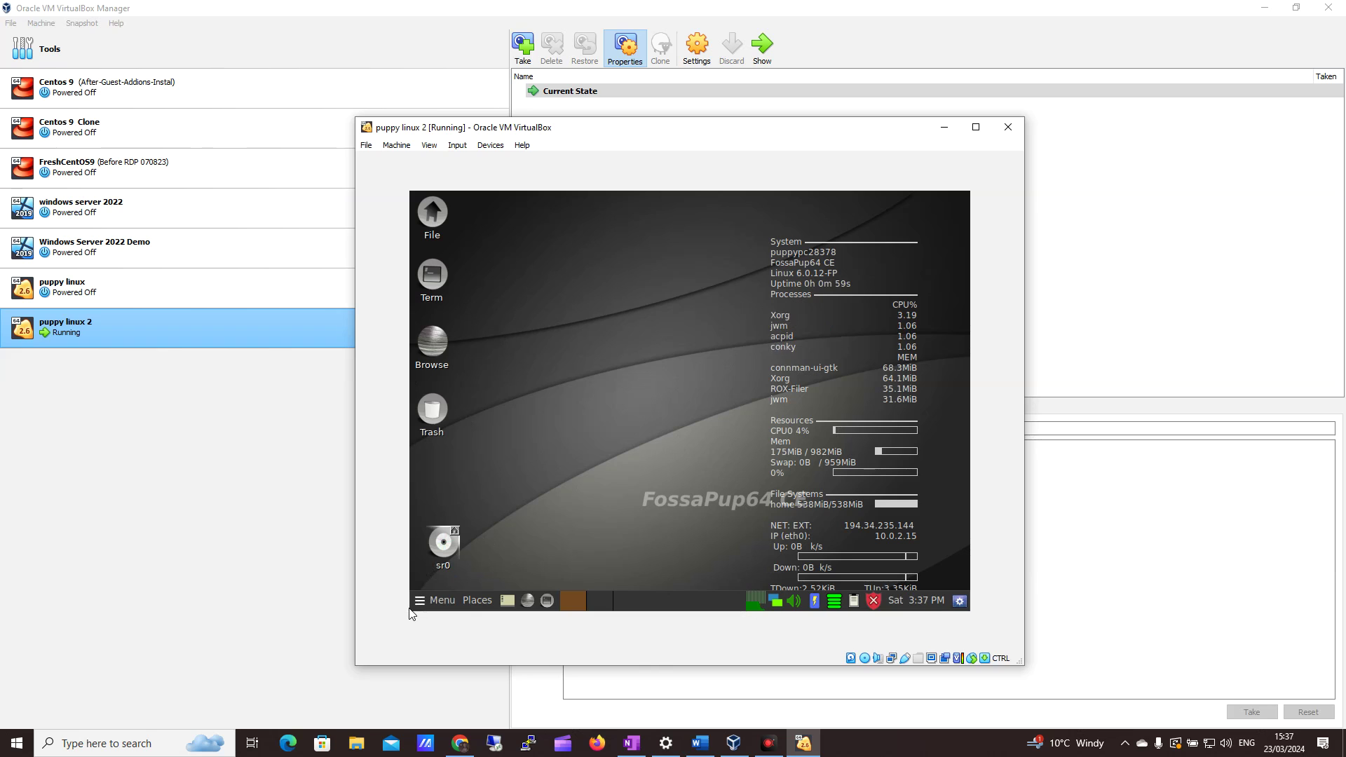
left_click(426, 601)
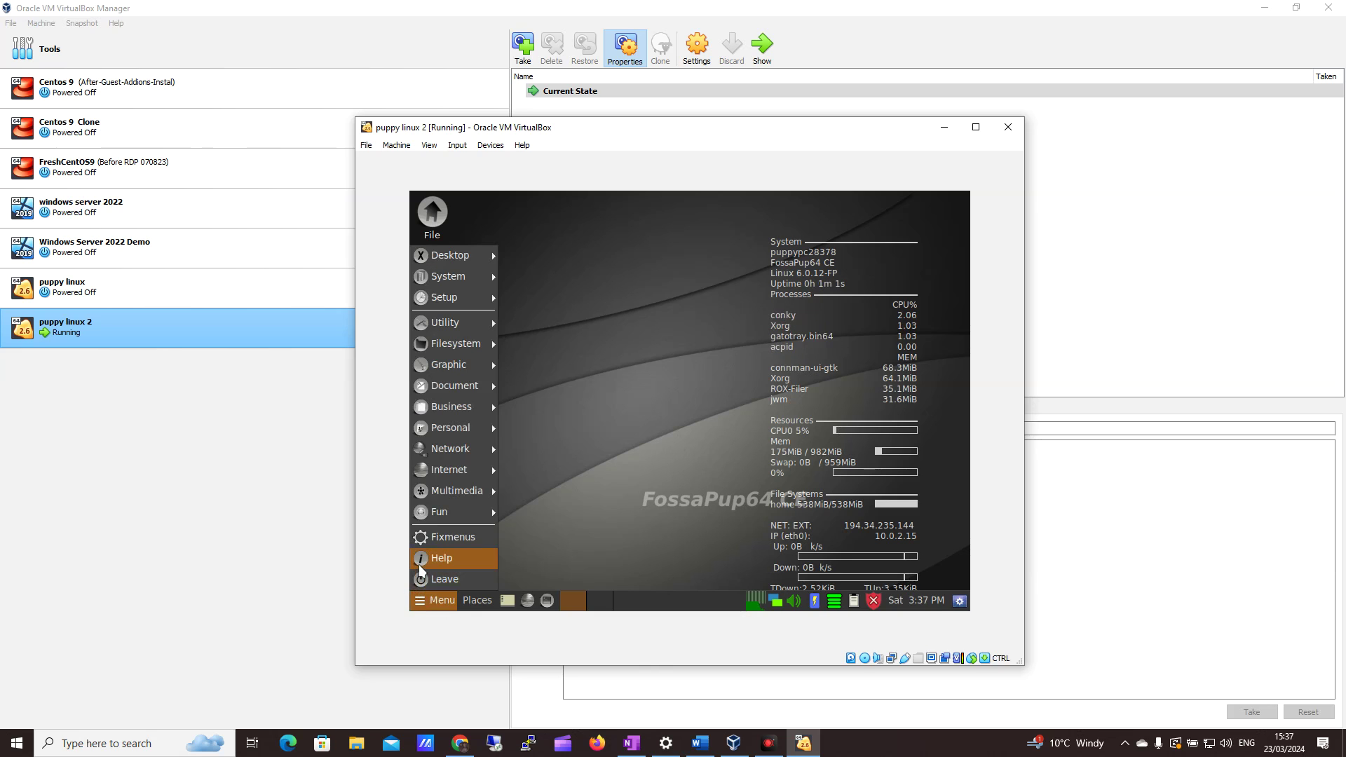
left_click(424, 581)
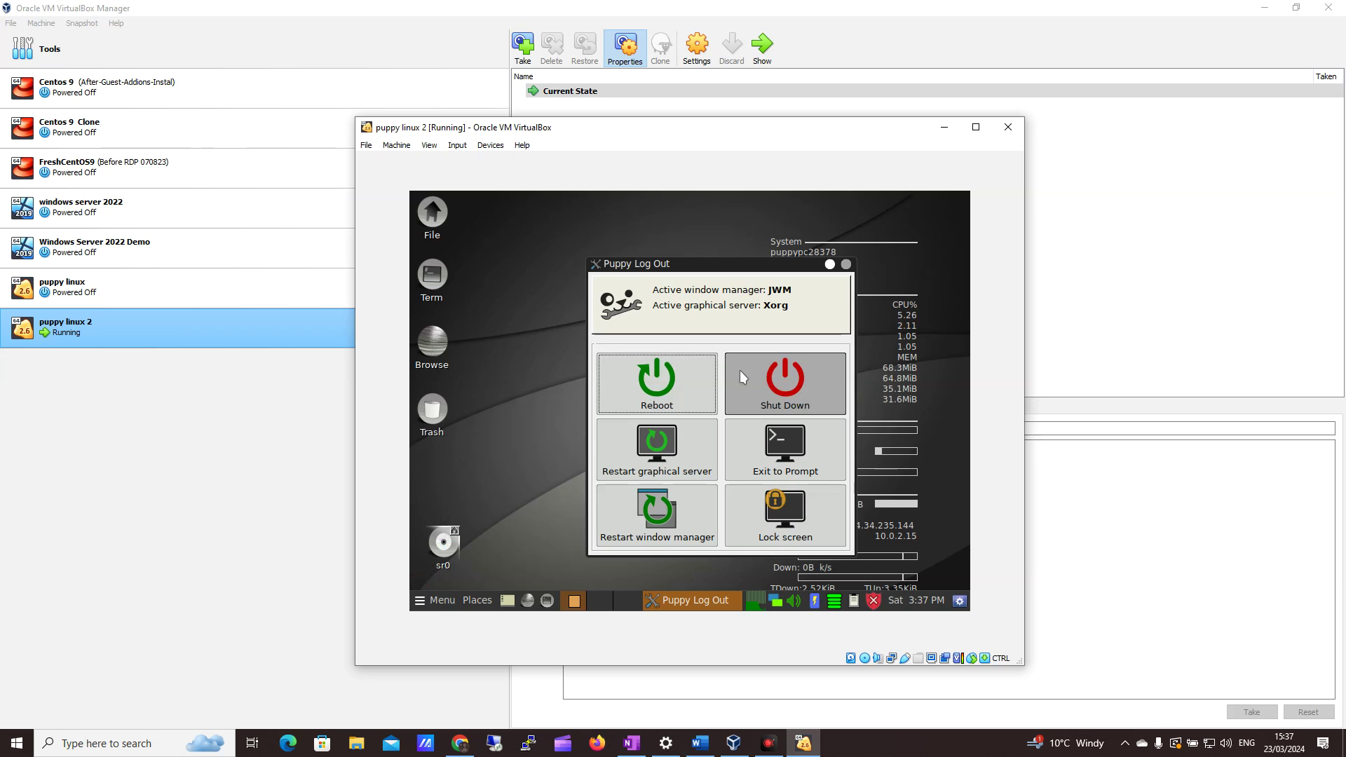
left_click(782, 377)
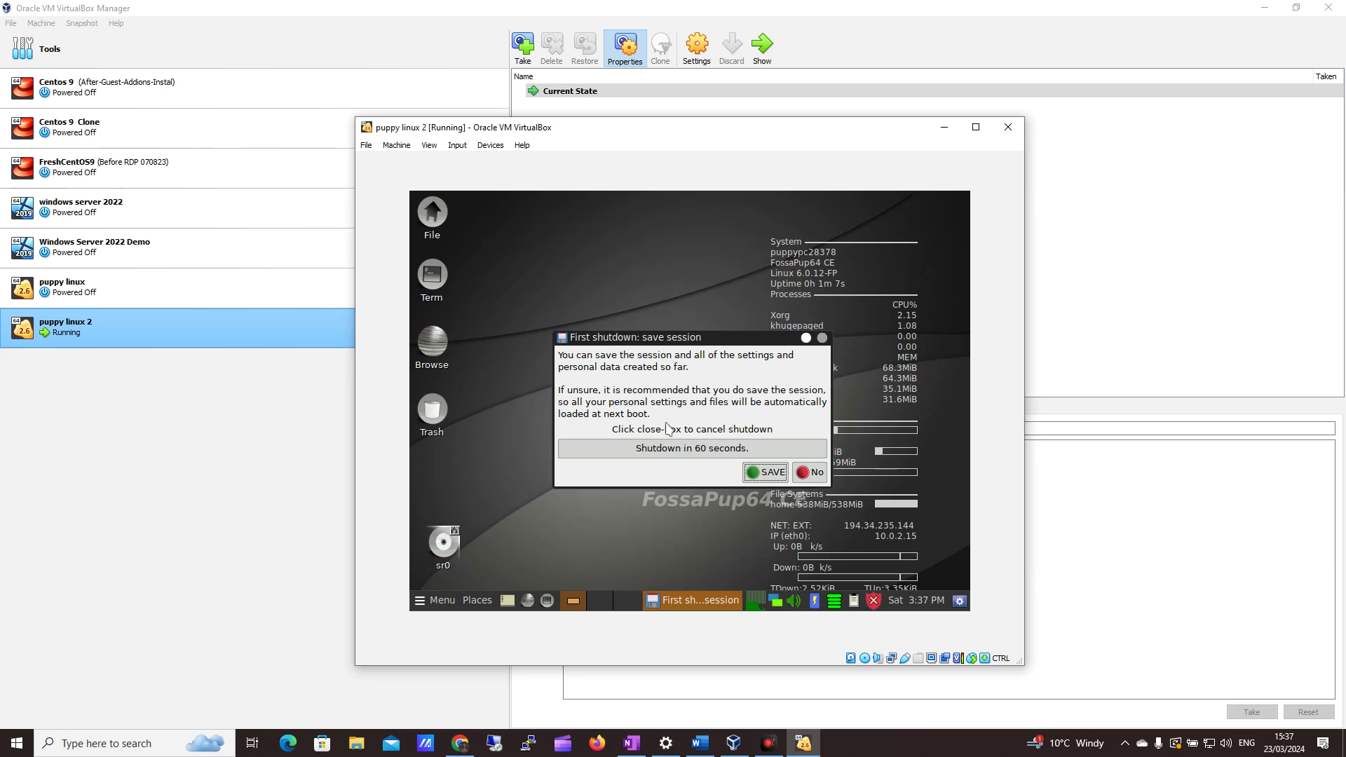
left_click(823, 337)
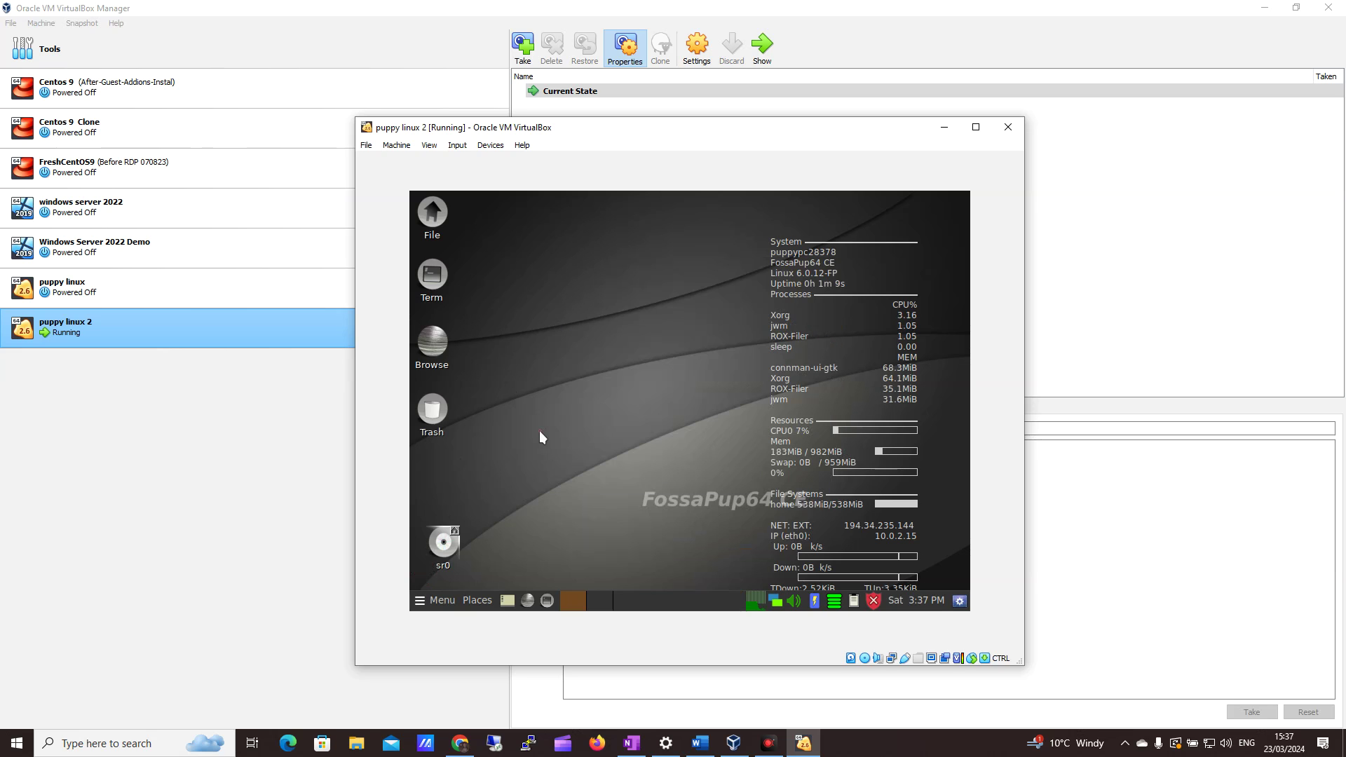